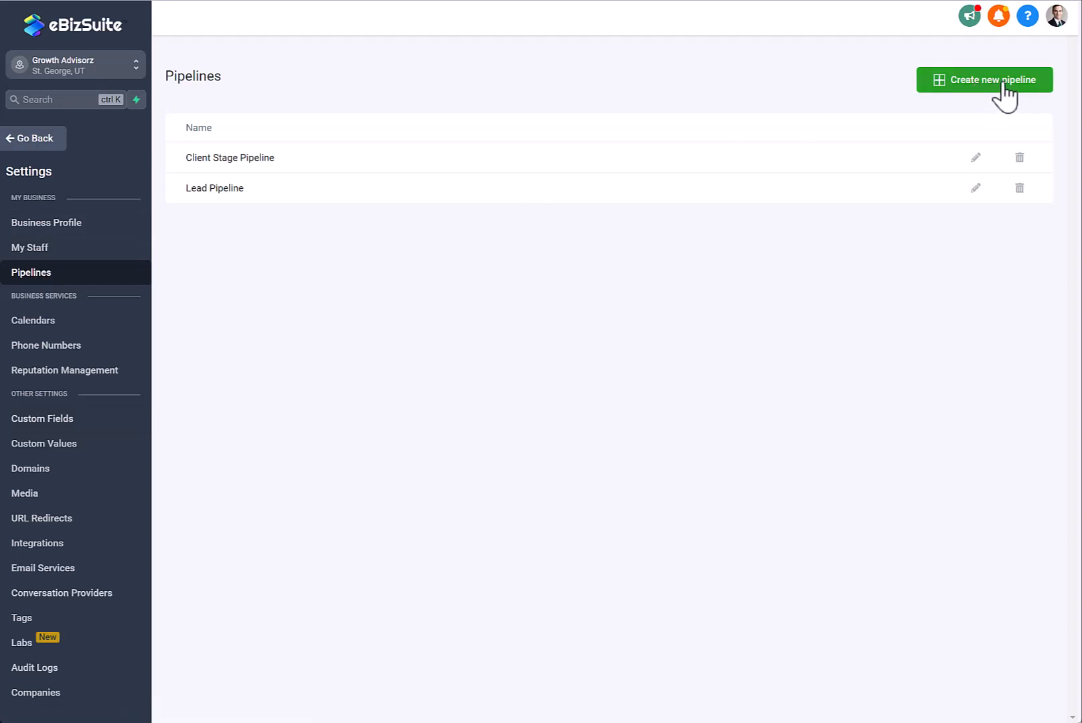
Toggle funnel chart visibility for the Lead Pipeline's Lead and Interested stages off and back on, and save the pipeline.
left_click(976, 189)
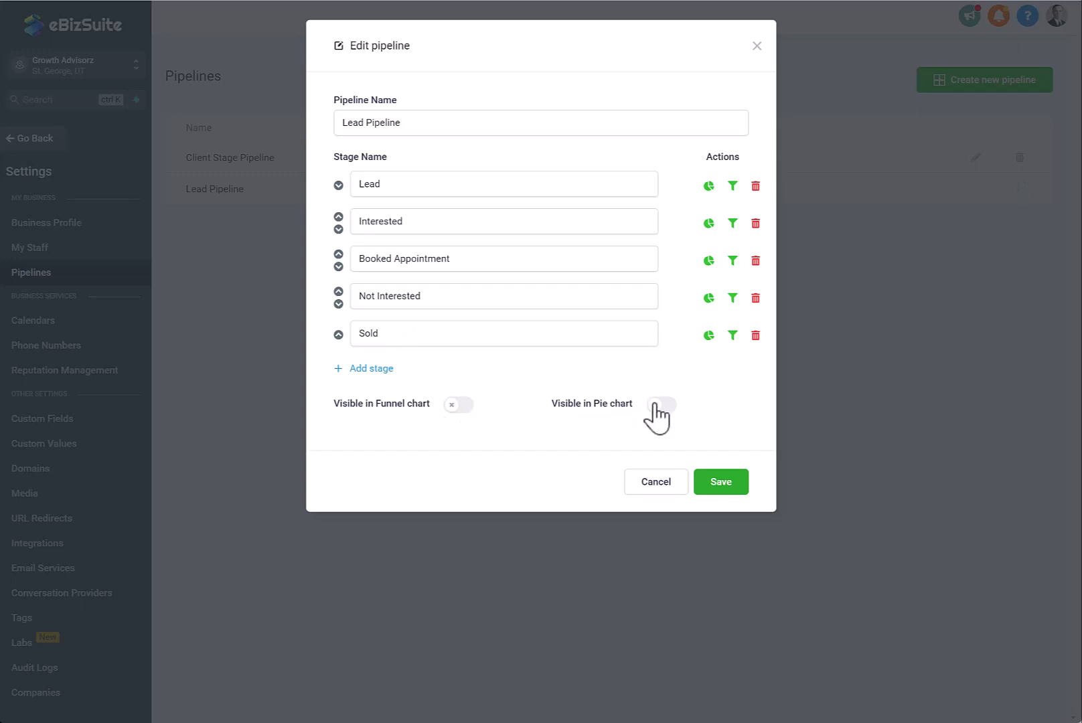
left_click(732, 187)
left_click(732, 224)
left_click(732, 186)
left_click(732, 224)
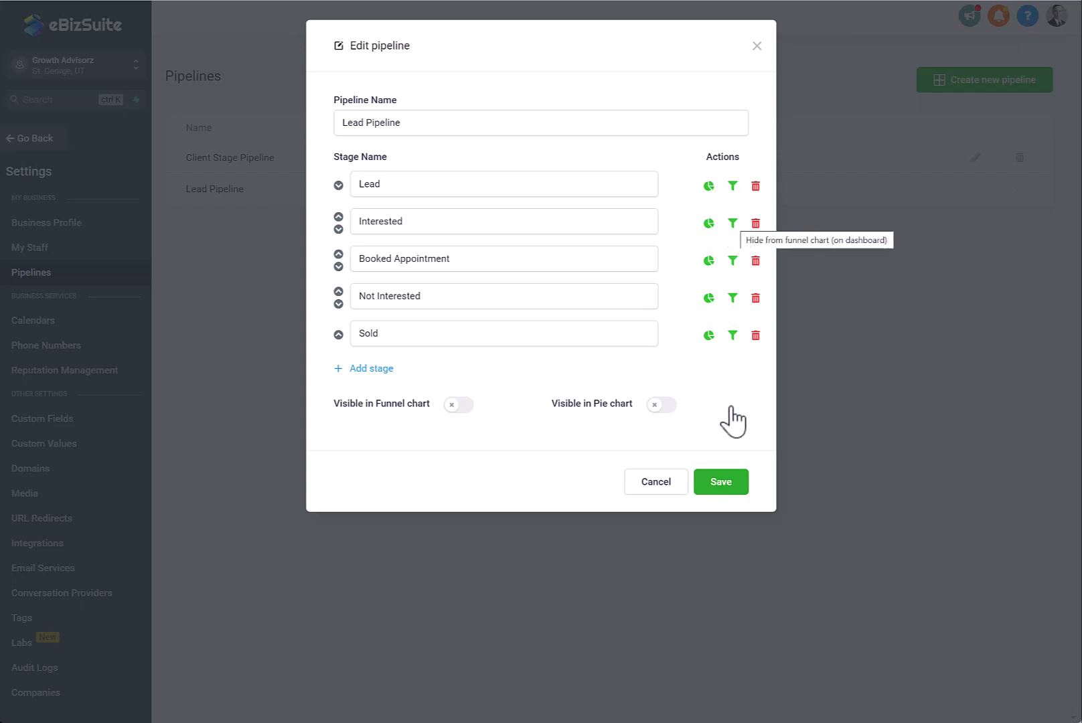
left_click(723, 484)
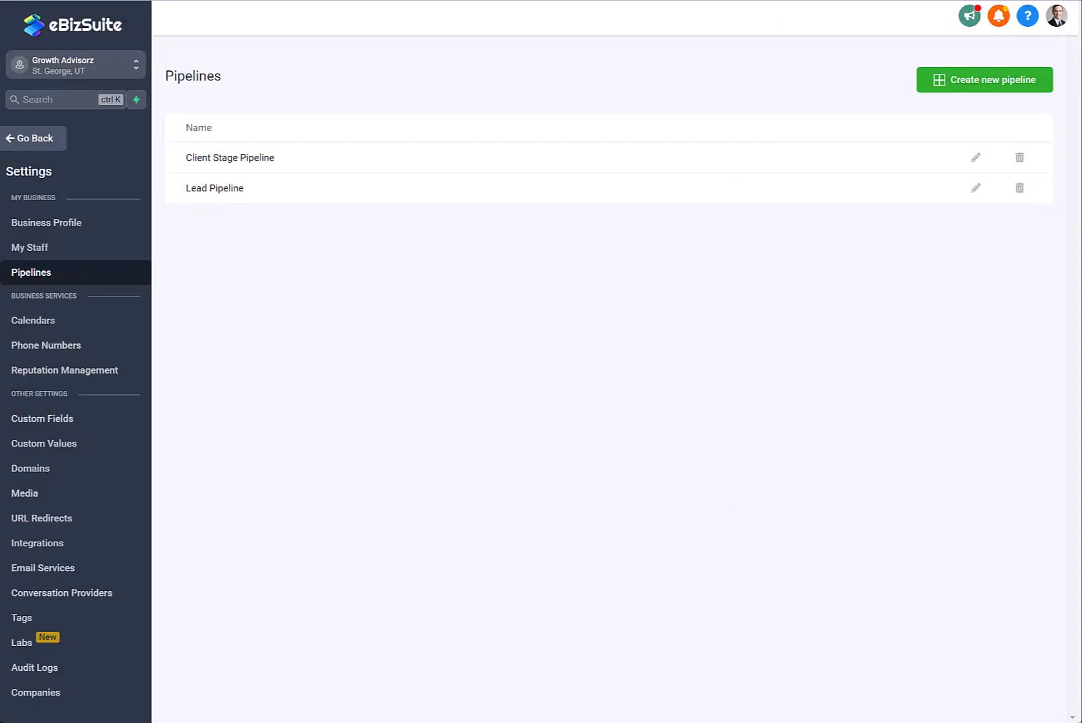
Return to the dashboard and view its pipeline charts for Client Stage Pipeline, and switch them back to Lead Pipeline.
left_click(23, 139)
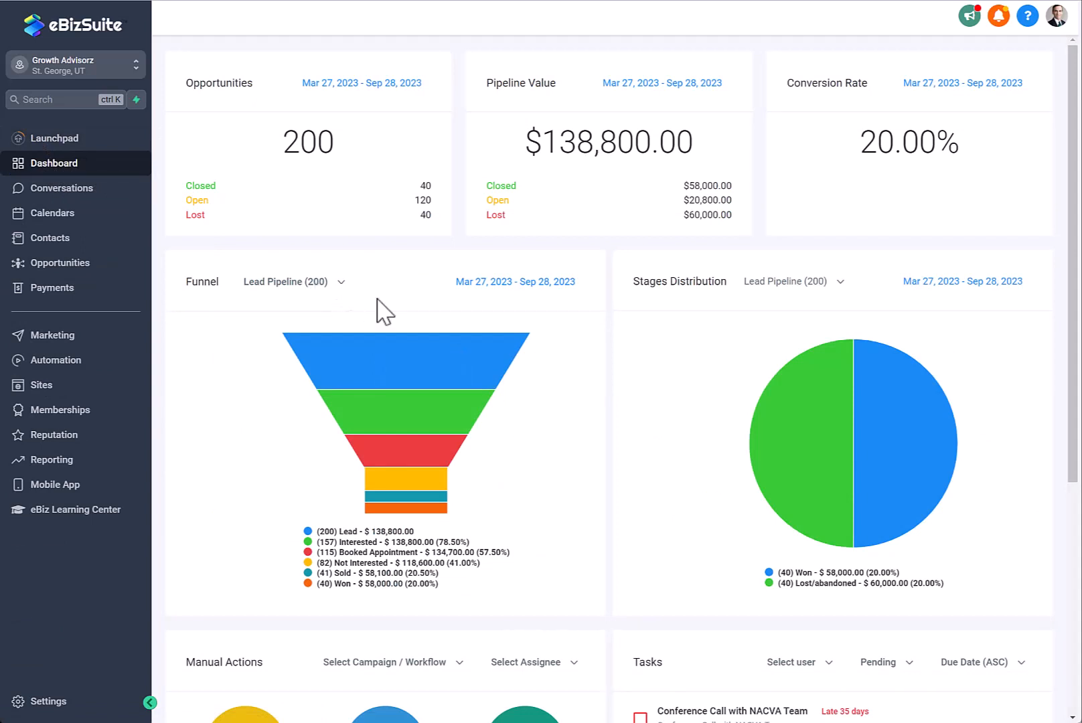
left_click(841, 282)
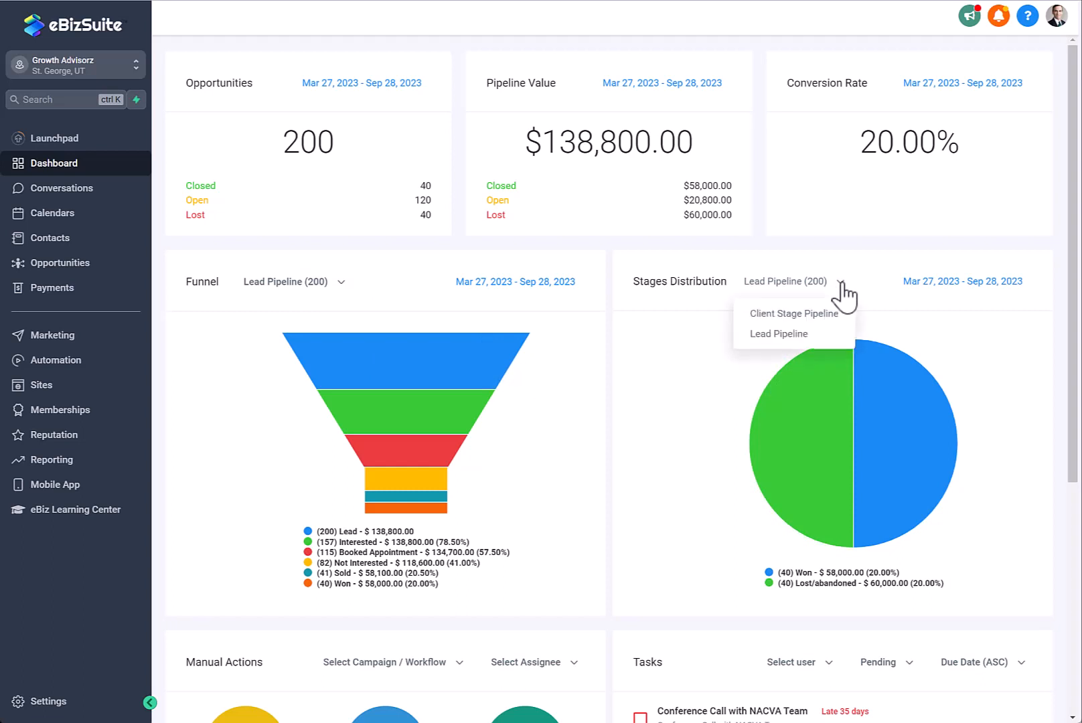
left_click(341, 284)
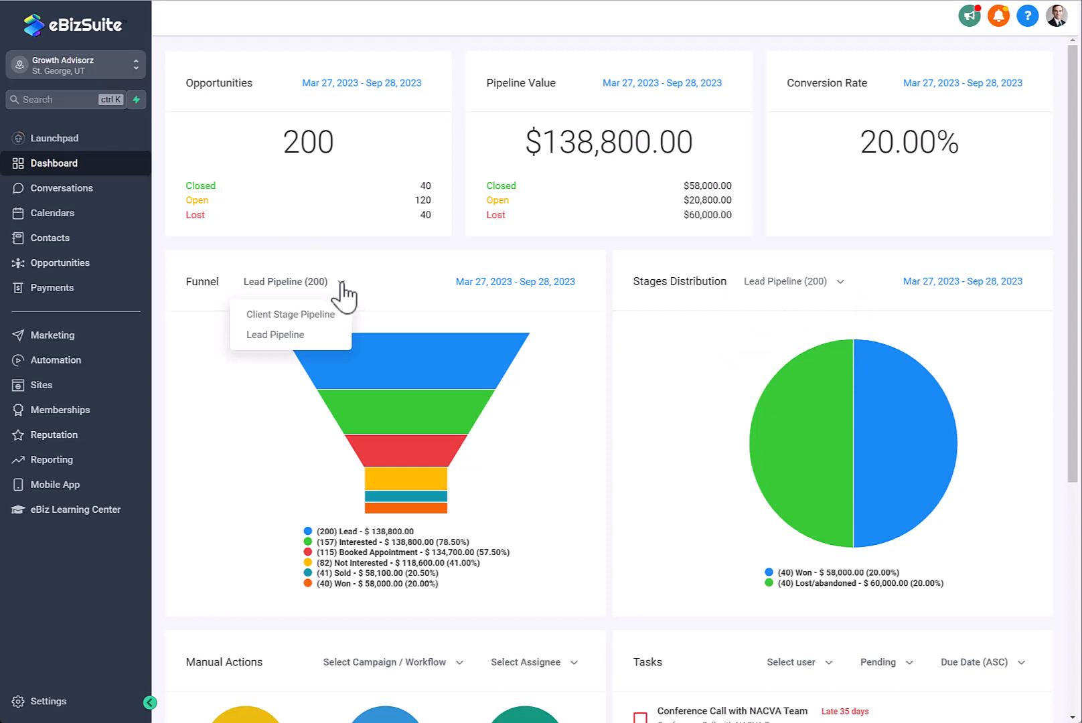
left_click(305, 315)
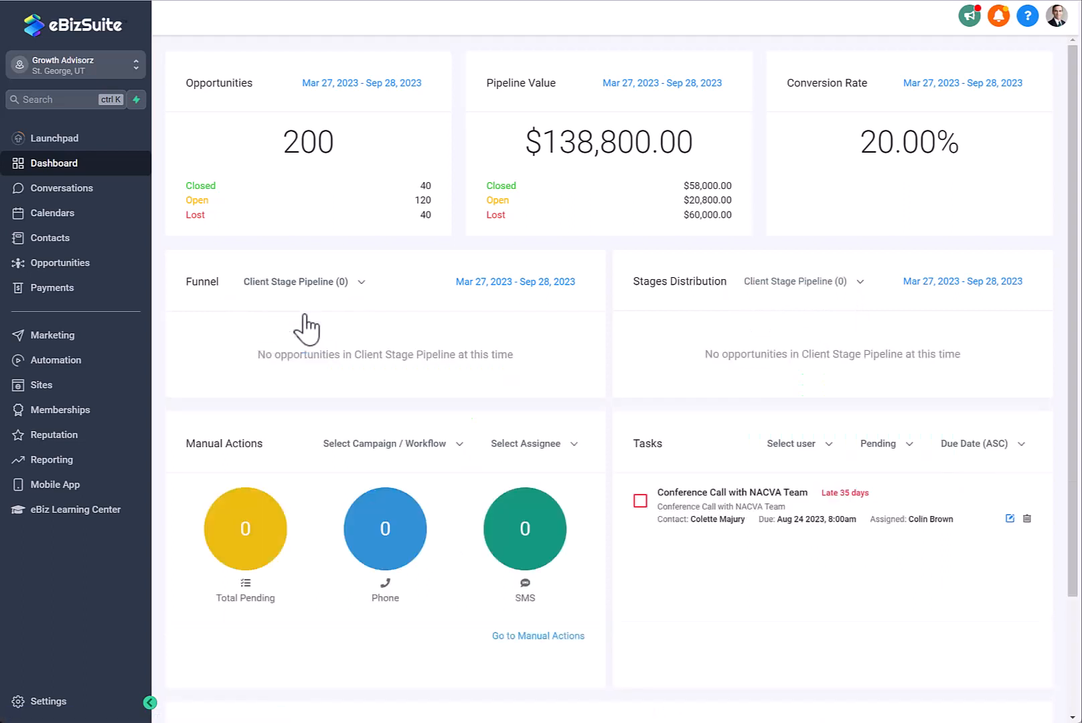
left_click(360, 284)
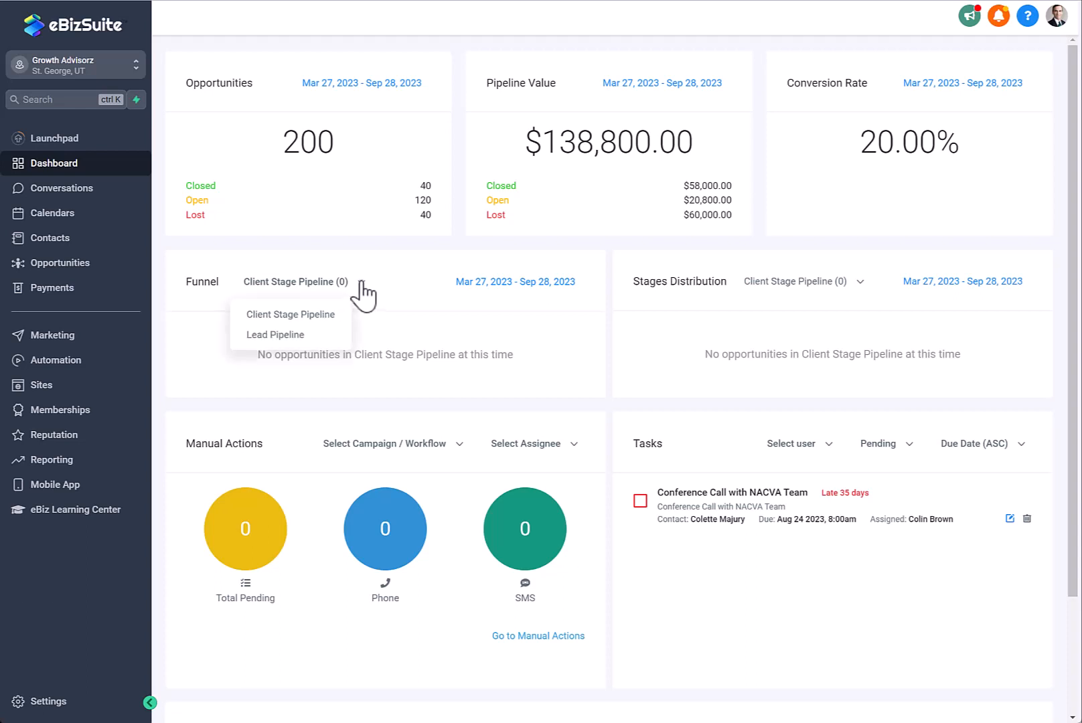
left_click(292, 337)
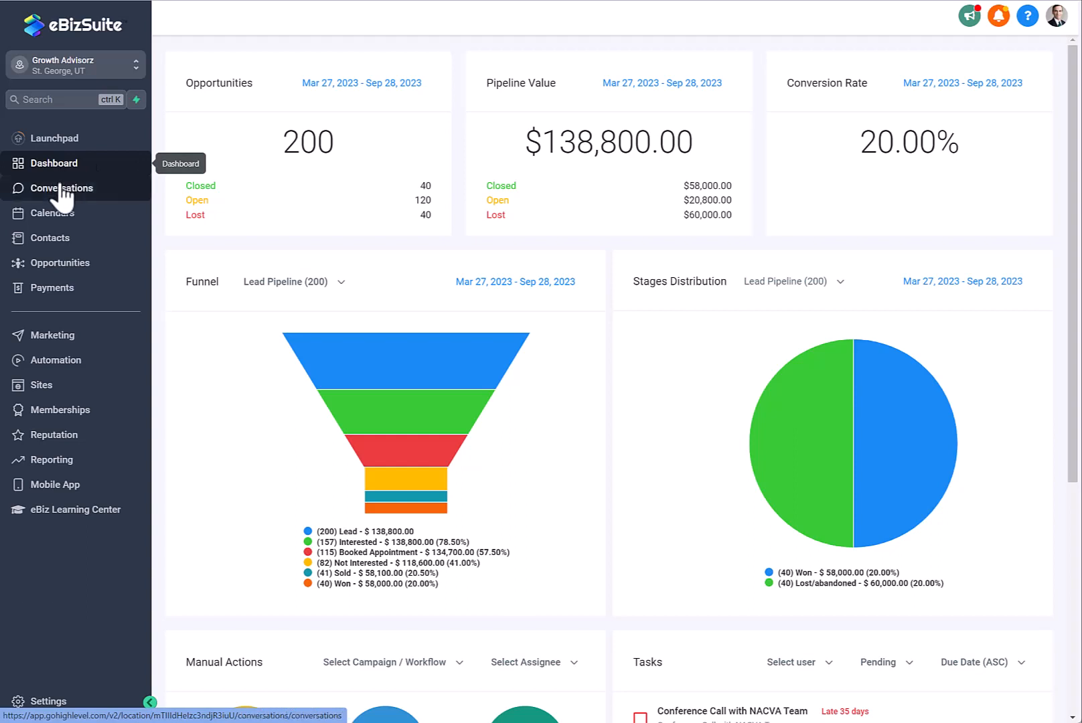
Start a new pipeline in the Pipelines settings and name it "Lead Magnet - AI Cheat Sheet".
left_click(52, 700)
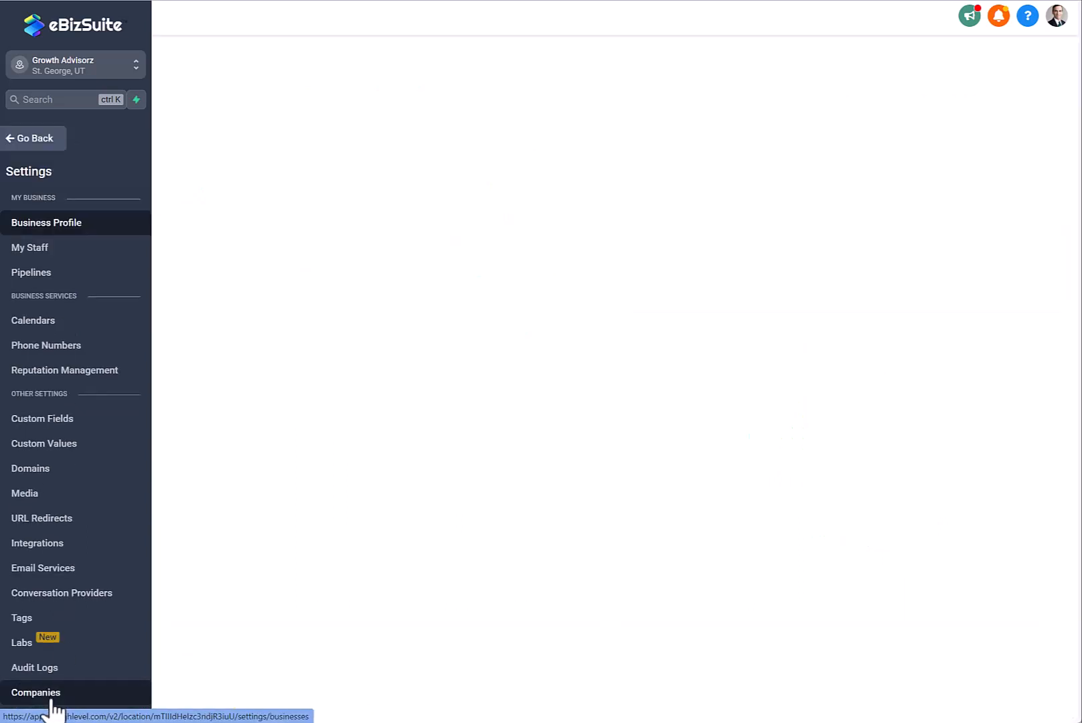
left_click(36, 276)
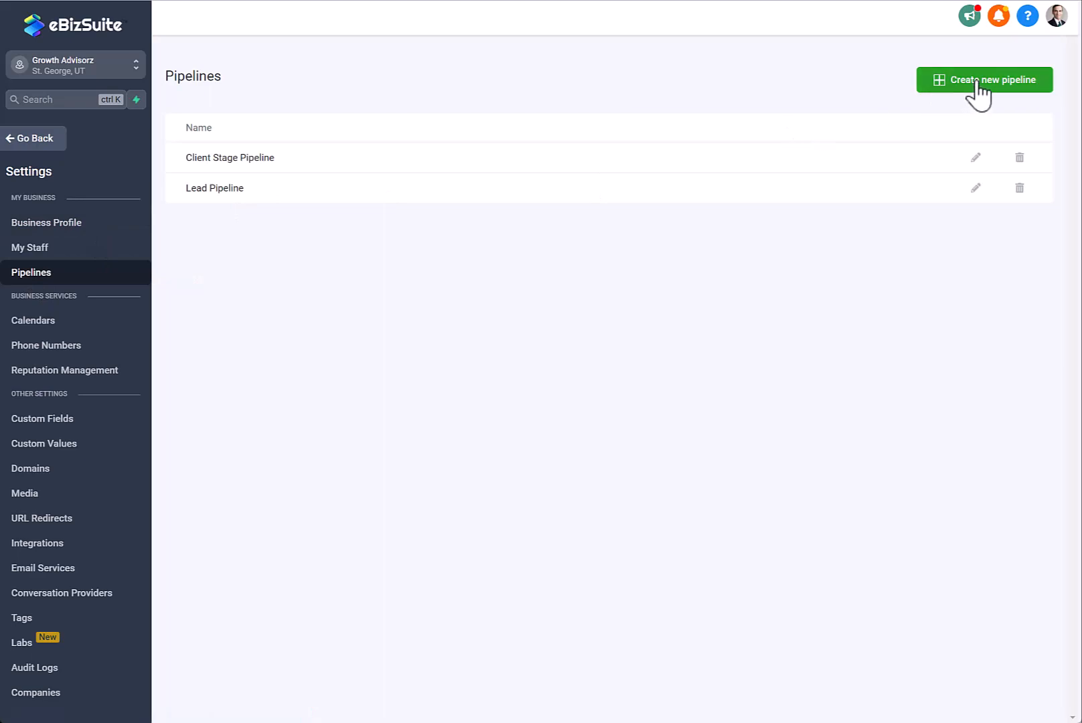
left_click(978, 87)
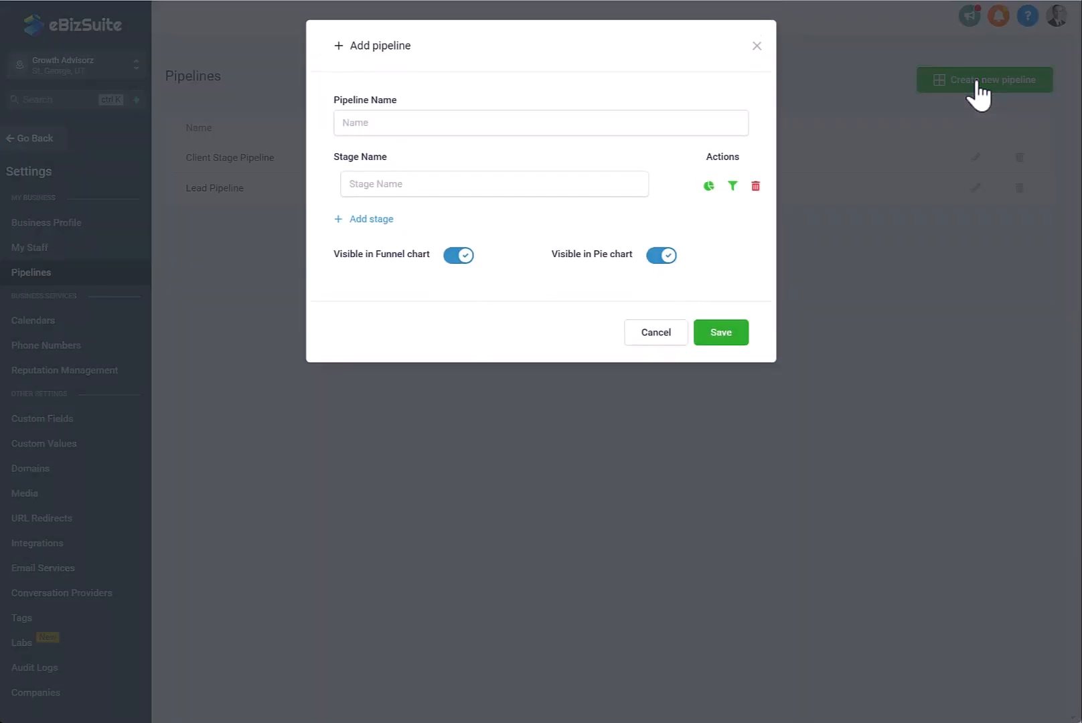
left_click(382, 127)
type("Lead Magnet - AI Cheat Sheet")
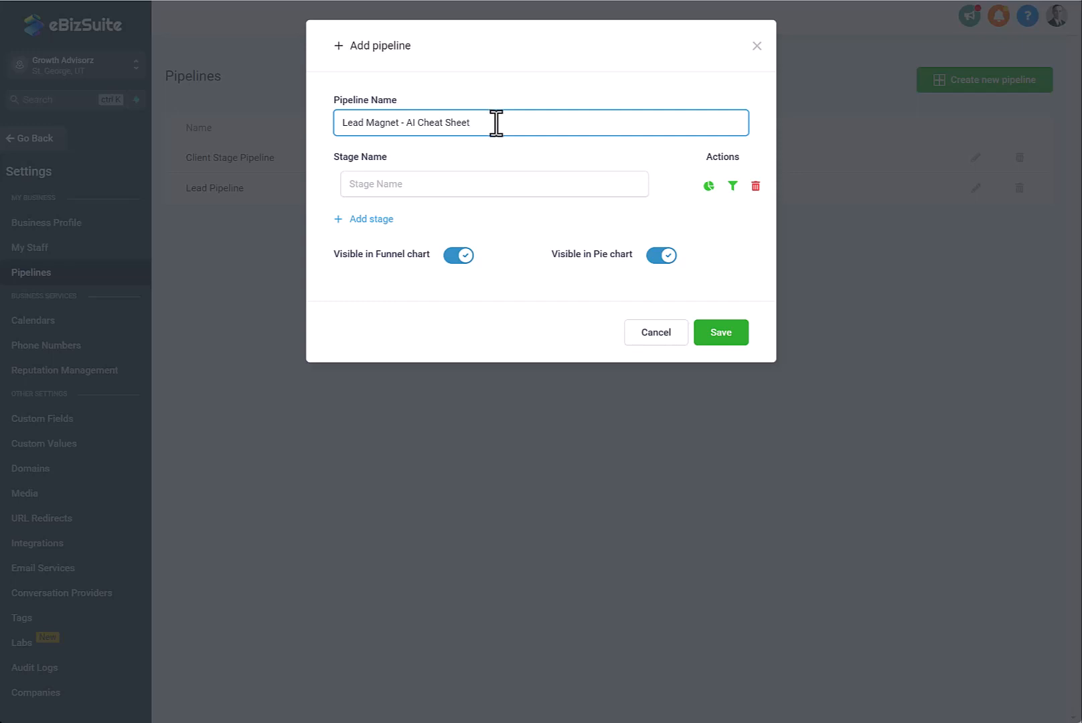
Enter "Request AI Cheat Sheet" as the pipeline's first stage and add a second stage named "Reply to Email".
left_click(408, 186)
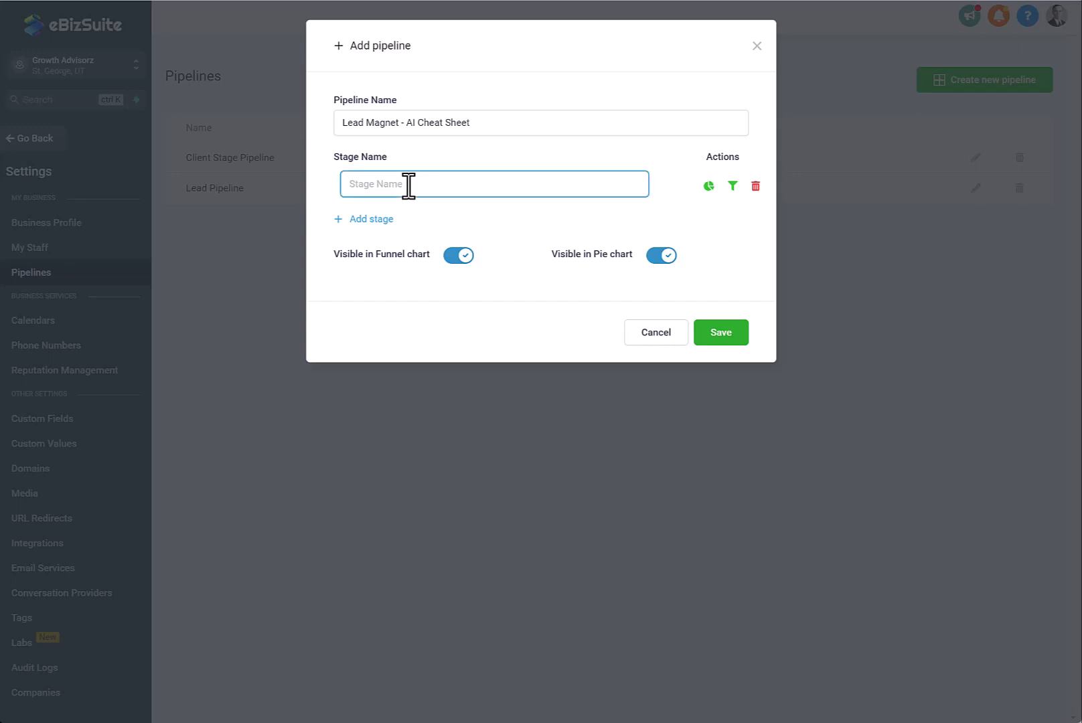
type("Request AI Cheat Sheet")
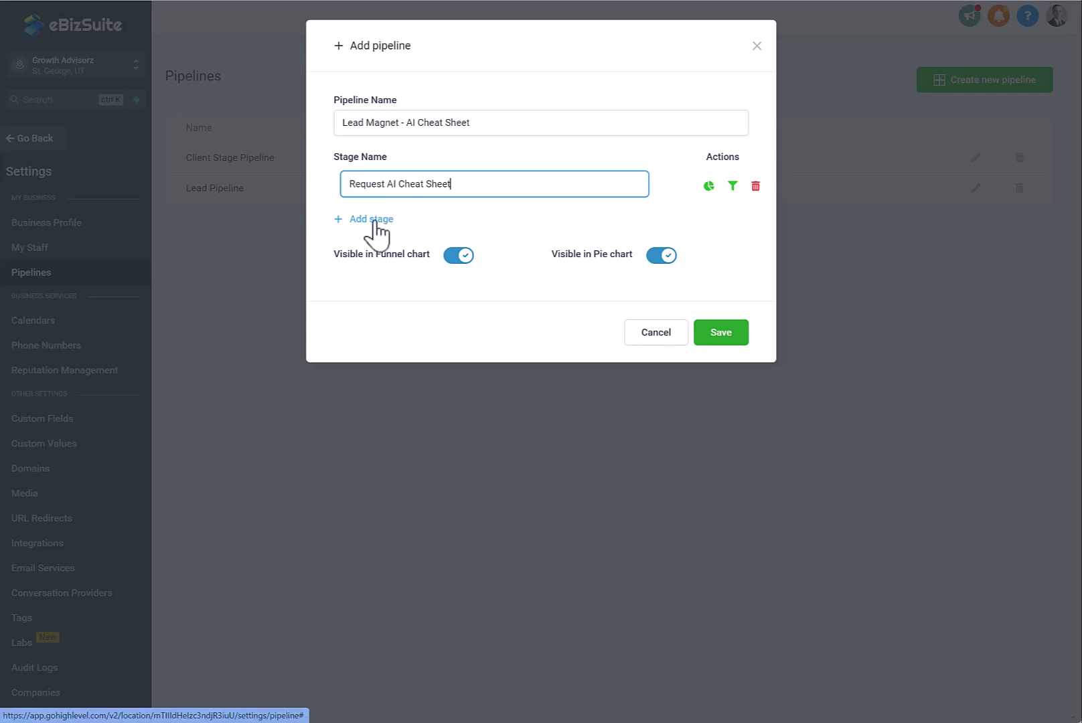
left_click(378, 221)
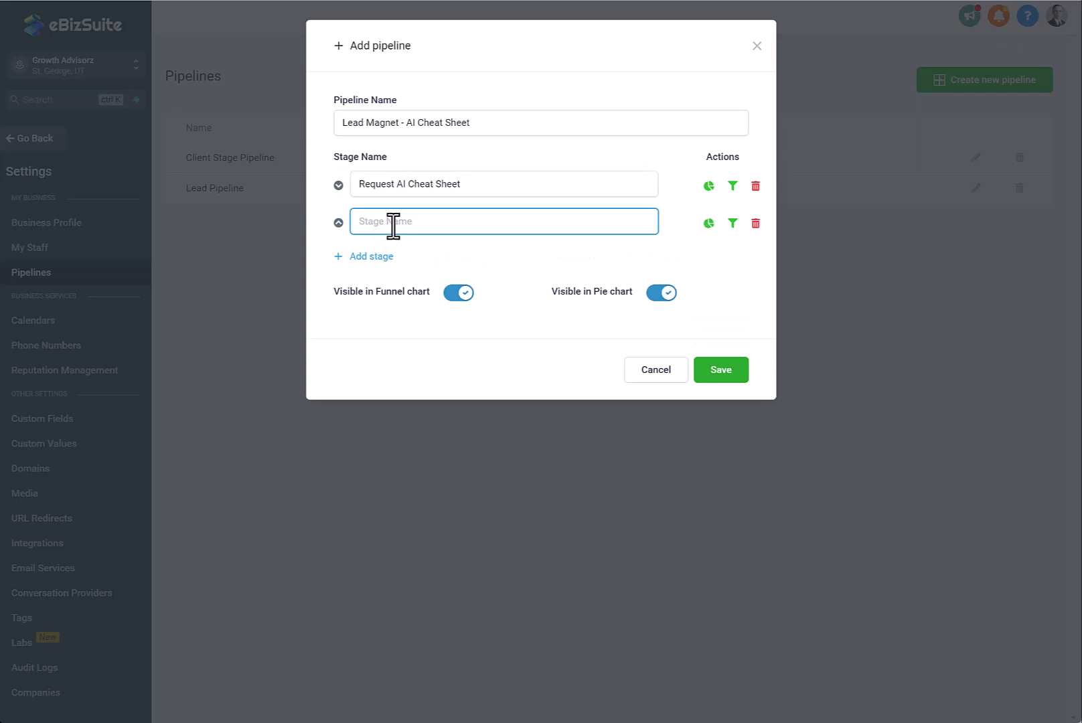
type("Reply to Email")
Add the stages "Watch a Webinar", "Book an Appointment" and "Become a Client" after "Reply to Email", and save the pipeline.
left_click(365, 257)
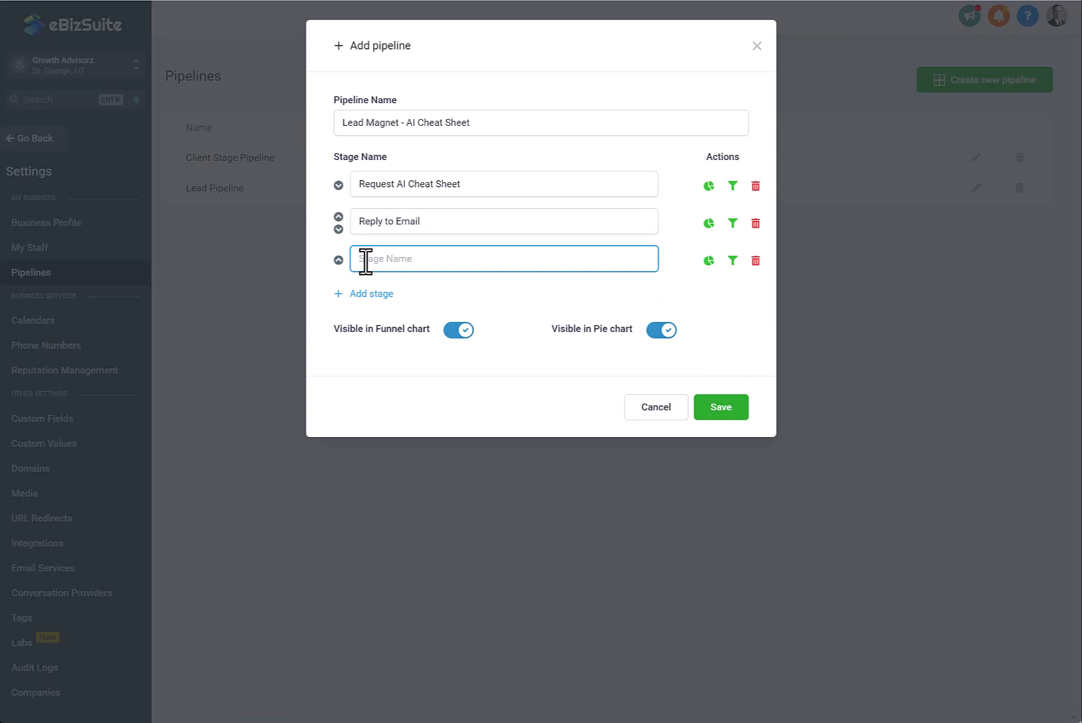
type("Watch a Webinar")
left_click(373, 296)
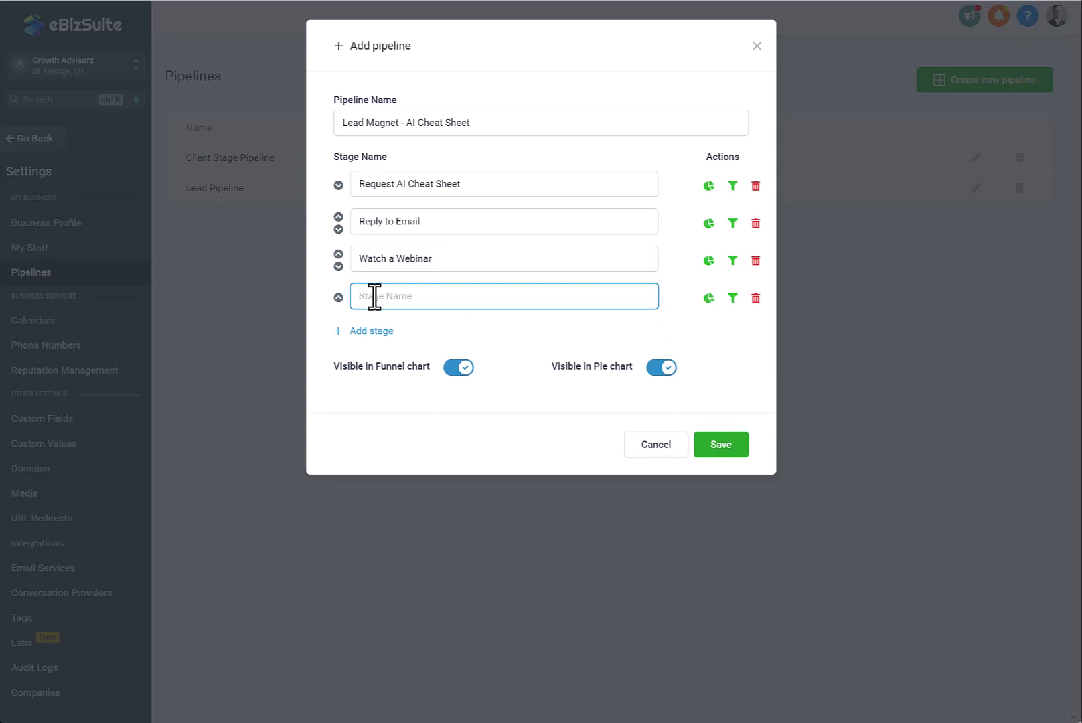
type("Book an Appointment")
left_click(376, 331)
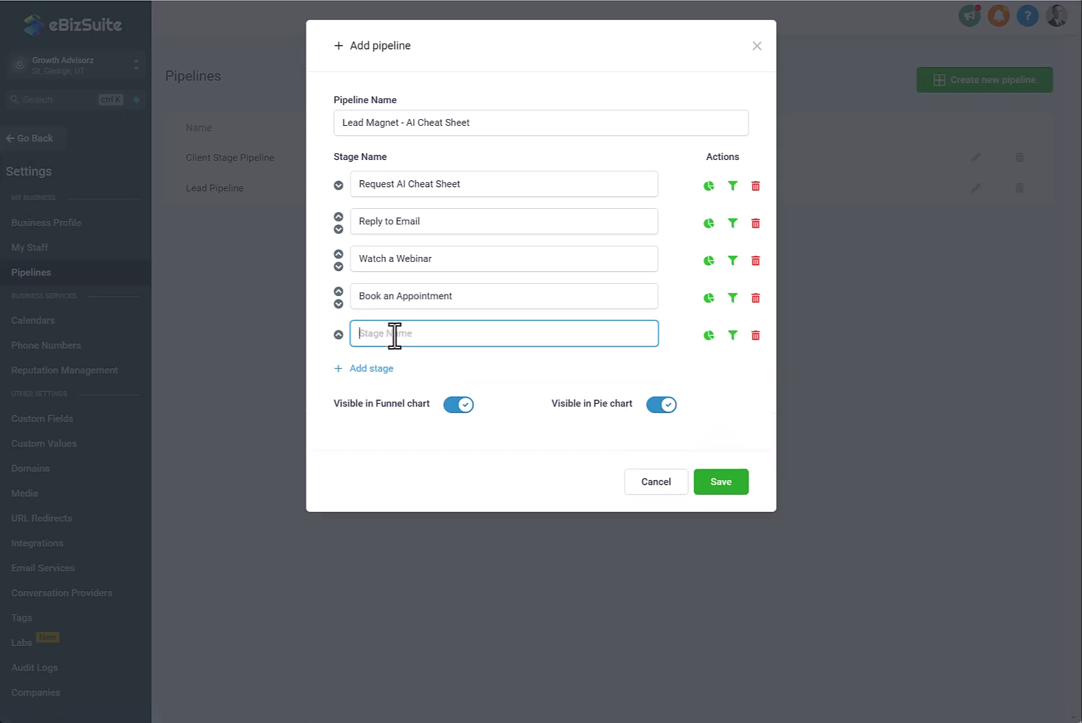
type("Become a Client")
left_click(723, 493)
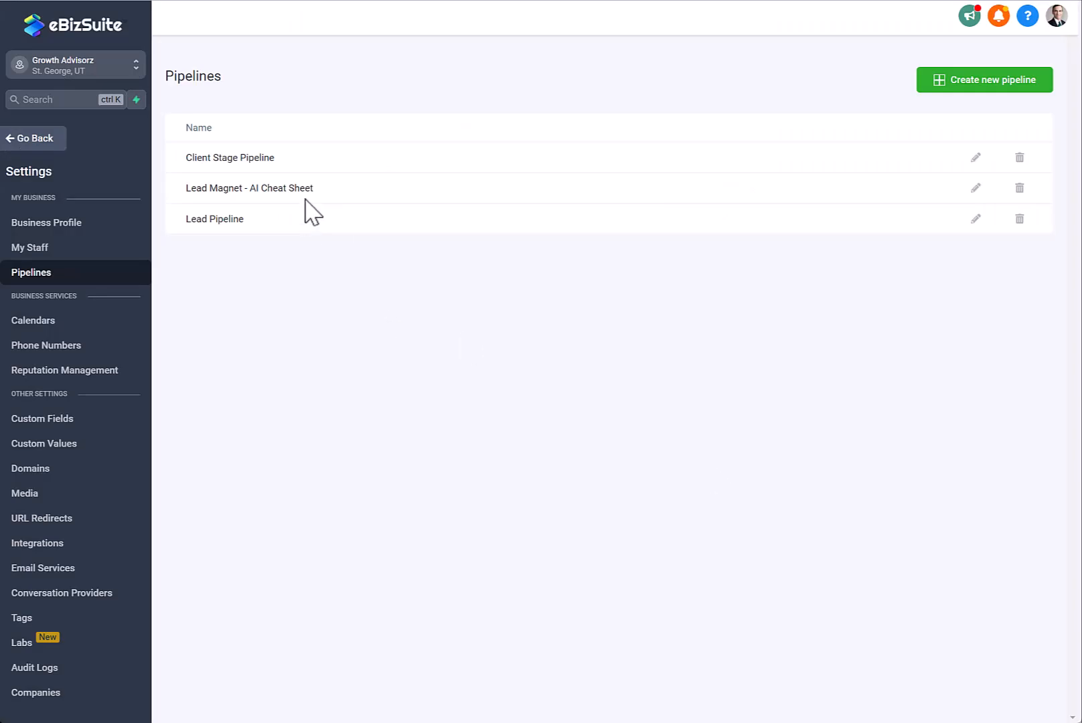
Return to the dashboard and display the "Lead Magnet - AI Cheat Sheet" pipeline in the Funnel chart.
left_click(33, 140)
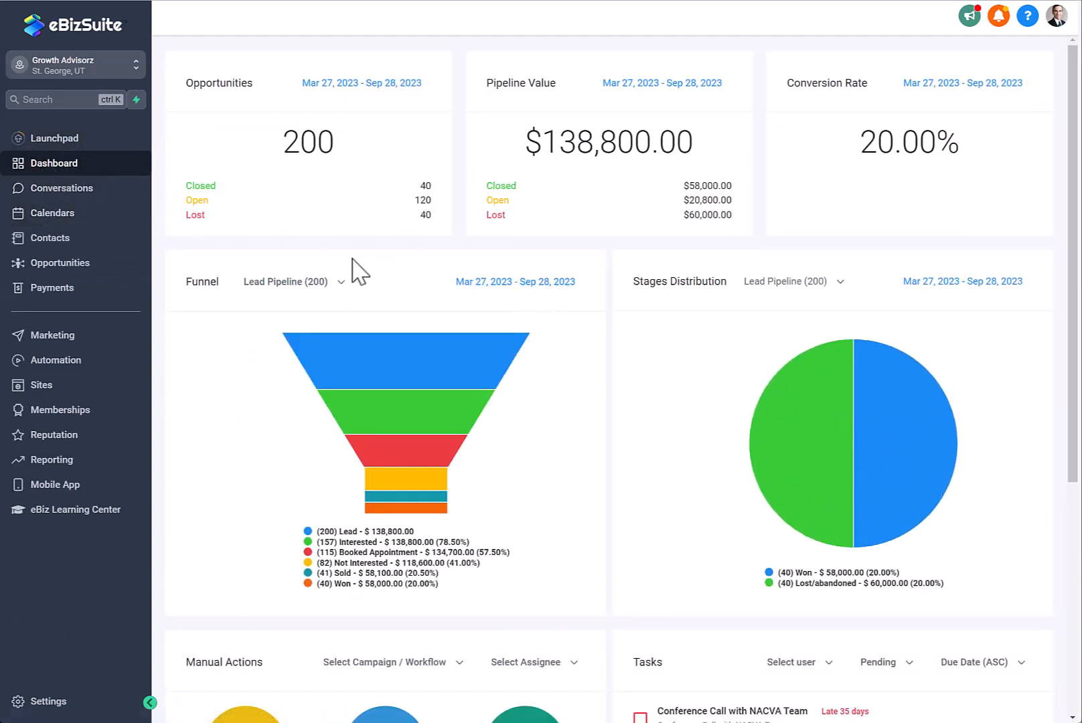
left_click(292, 294)
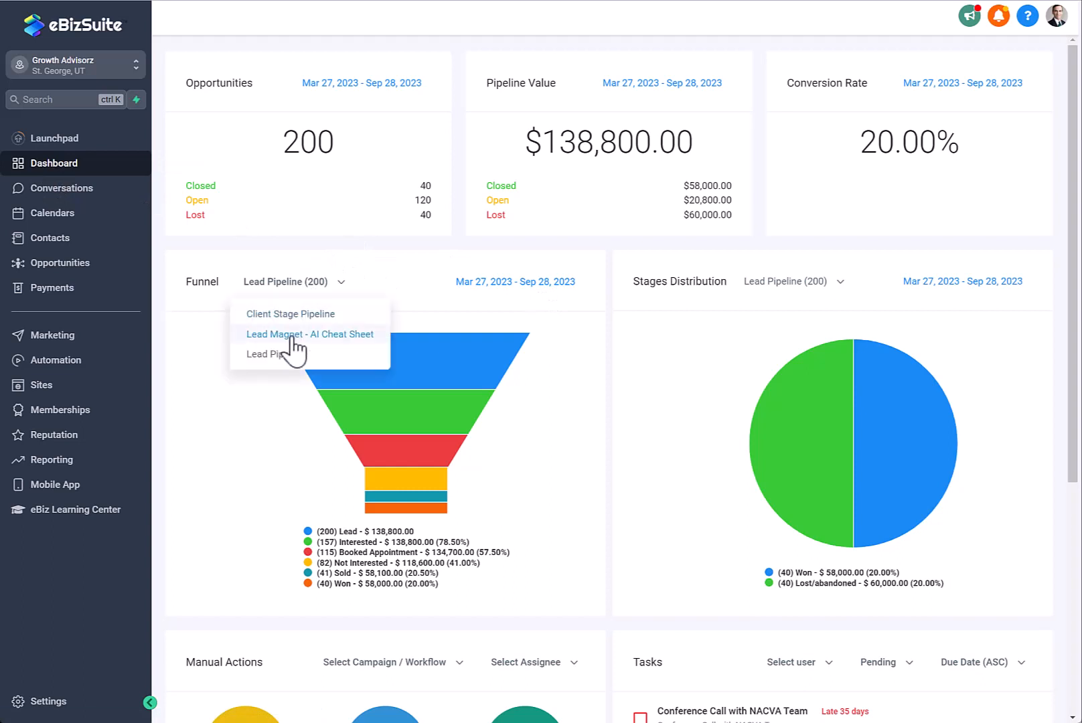
left_click(295, 338)
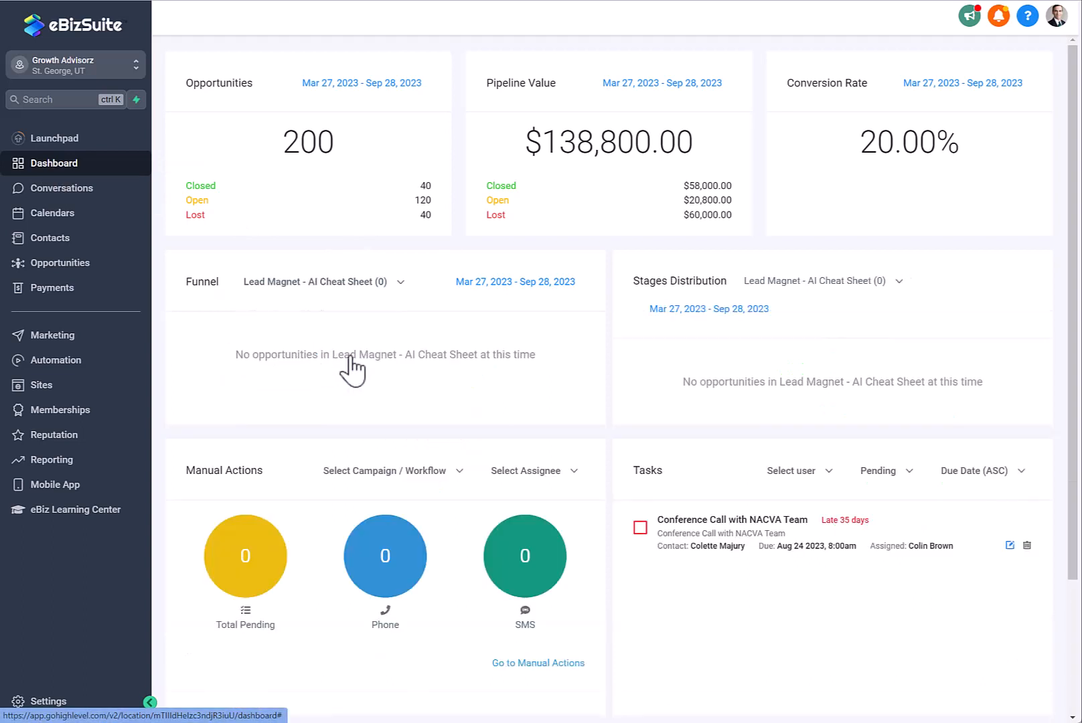
Switch the dashboard's Funnel chart back to Lead Pipeline and inspect the Lost/abandoned slice of the Stages Distribution chart.
left_click(331, 281)
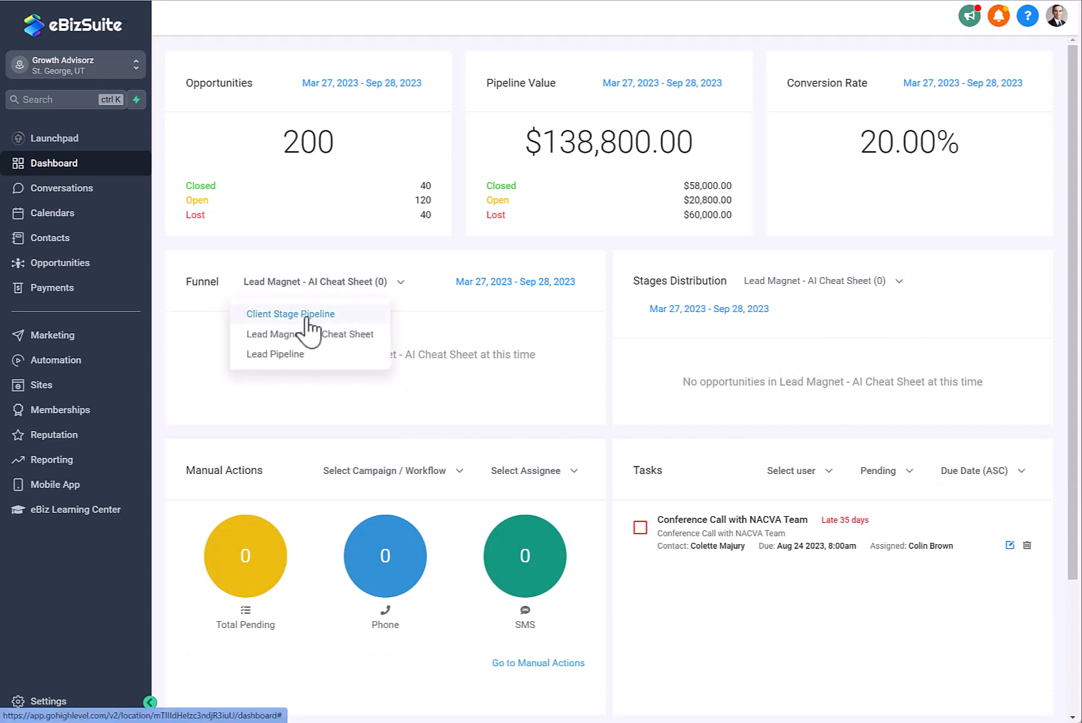
left_click(324, 357)
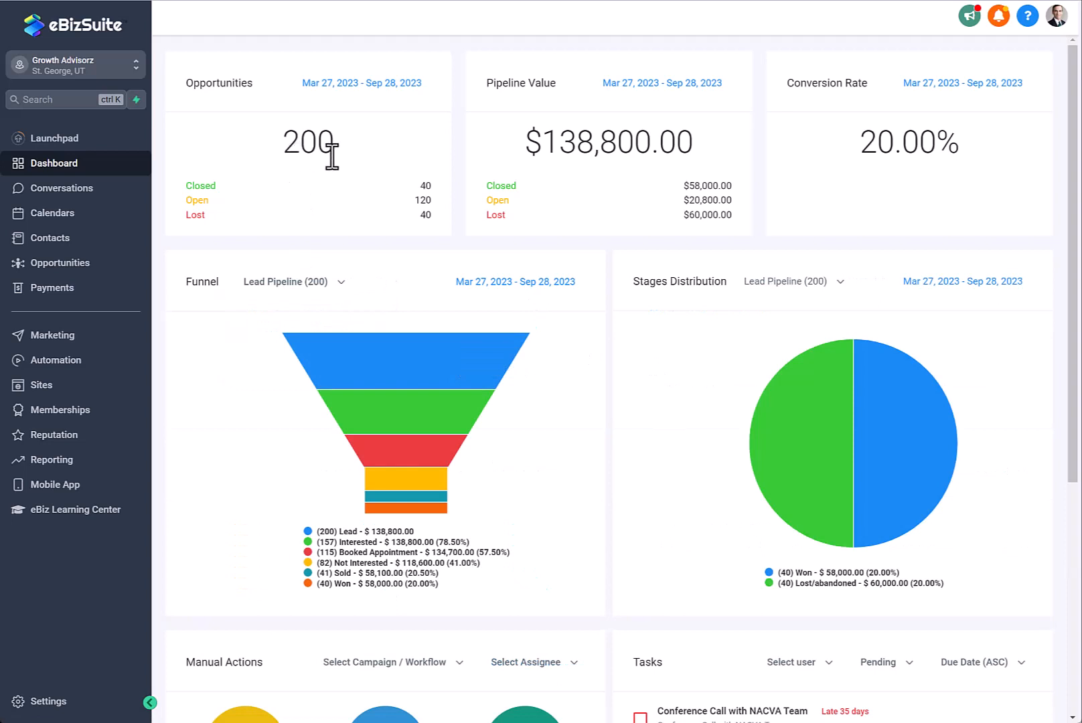
mouse_move(352, 335)
mouse_move(767, 431)
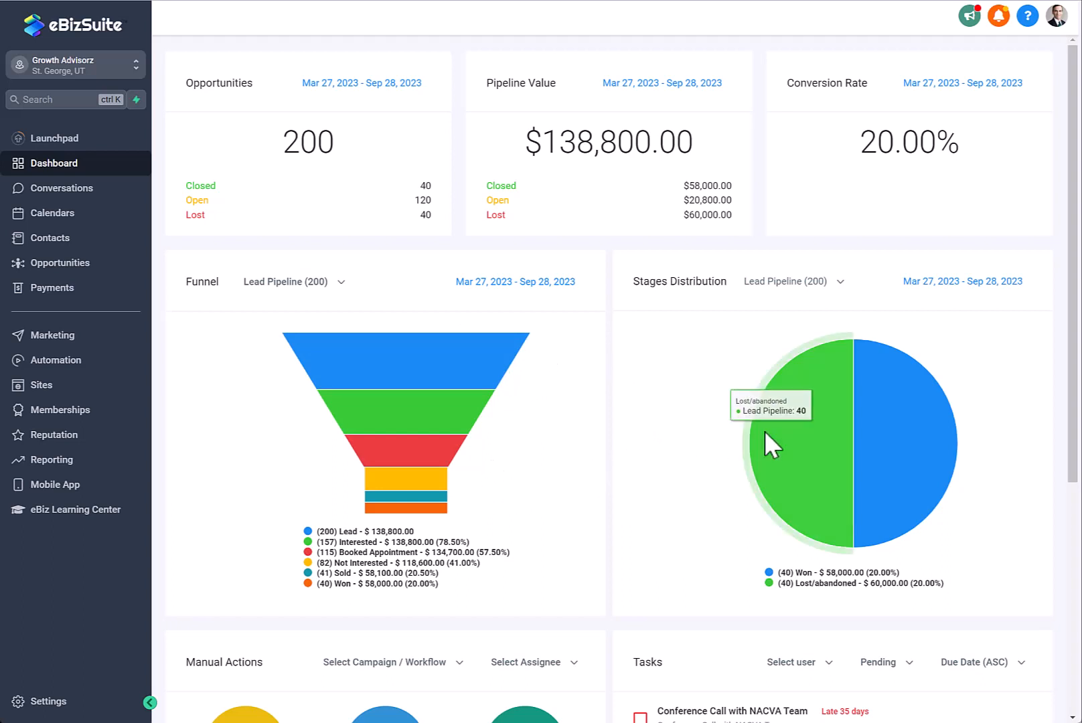